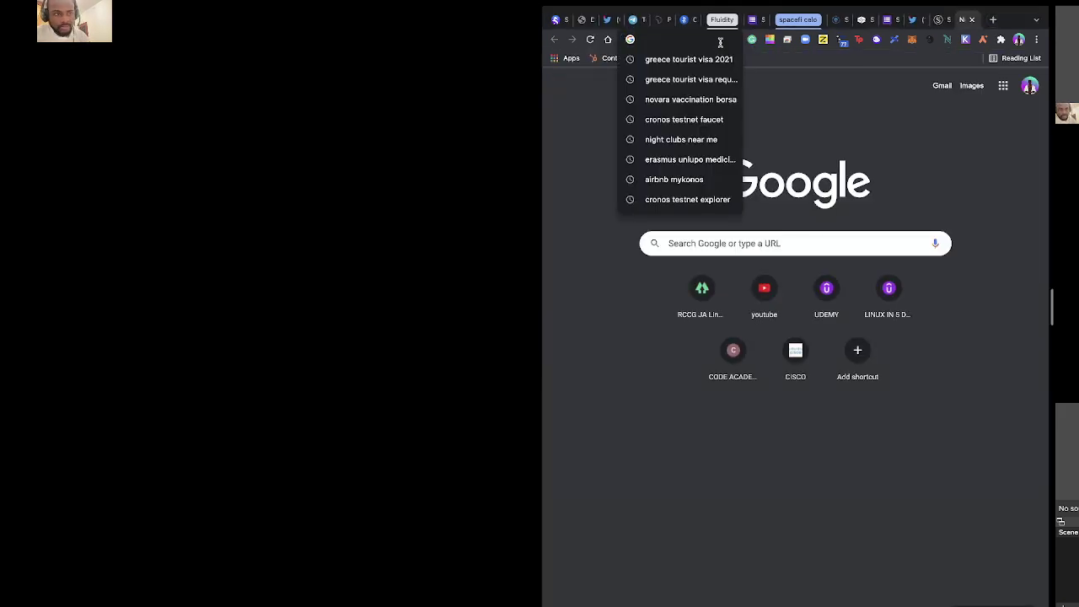
- Search 'keplr' and open the Keplr extension's Chrome Web Store listing
text(keplr wallet extension)
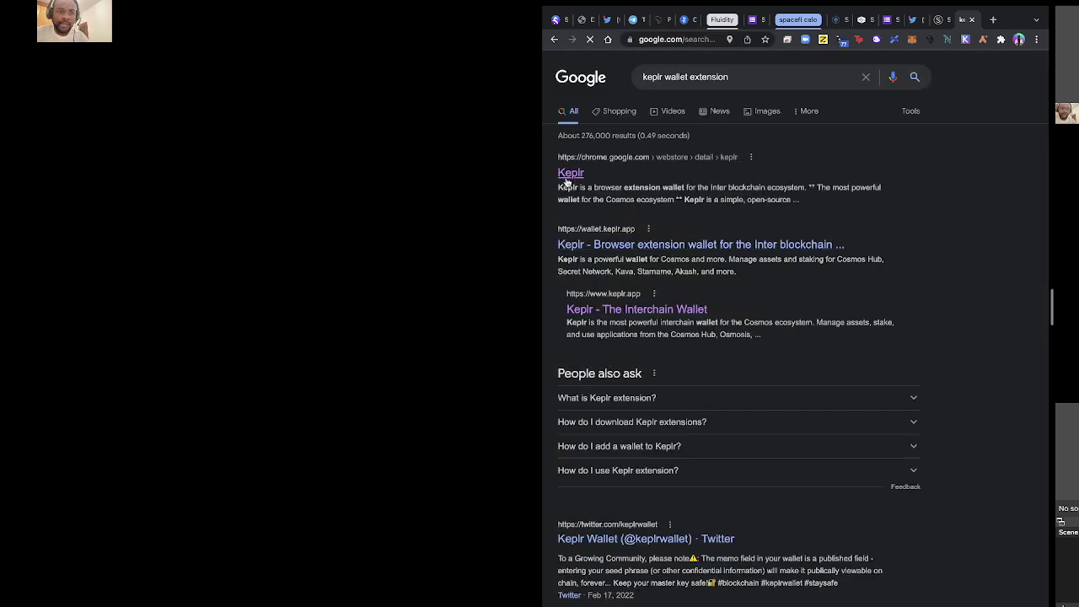
click(570, 176)
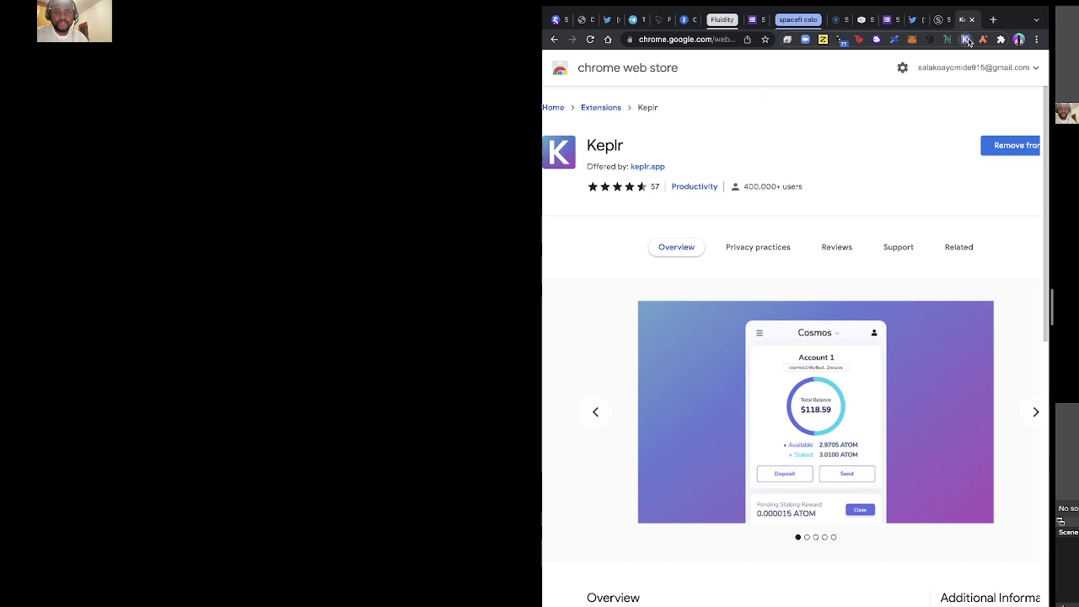
- Check that Keplr stays on Pulsar Testnet with 14.8 SCRT, then go back to StakeEasy
key(ctrl+w)
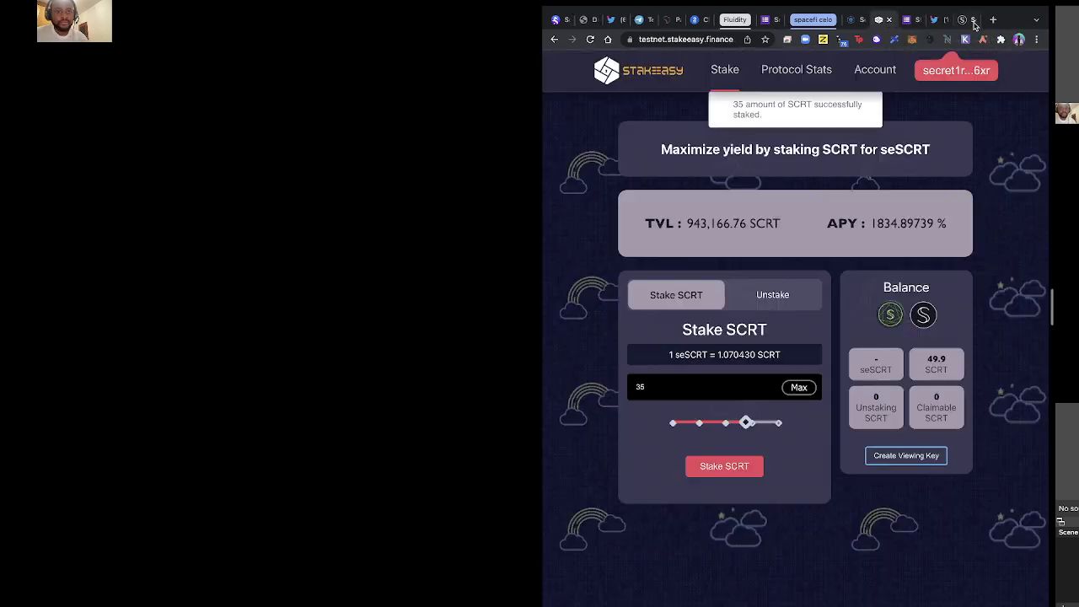
click(967, 40)
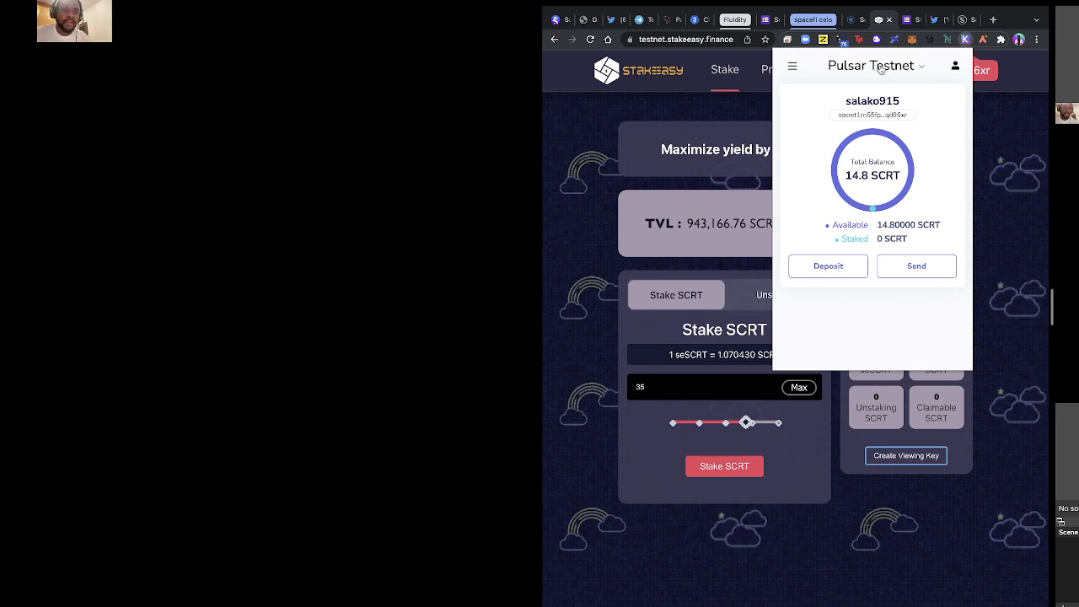
click(880, 66)
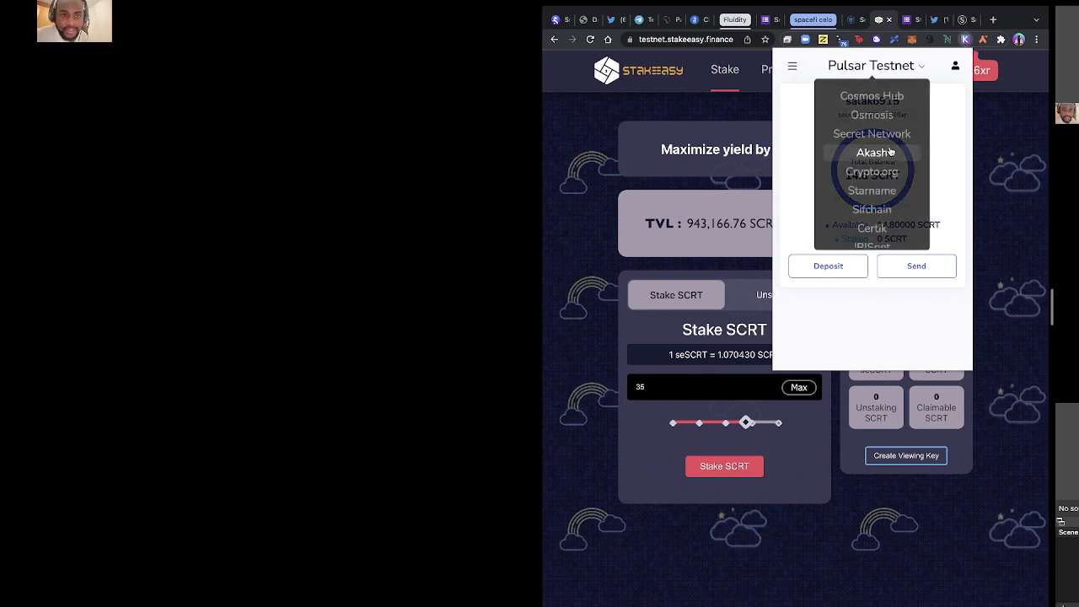
scroll(894, 161, down, 3)
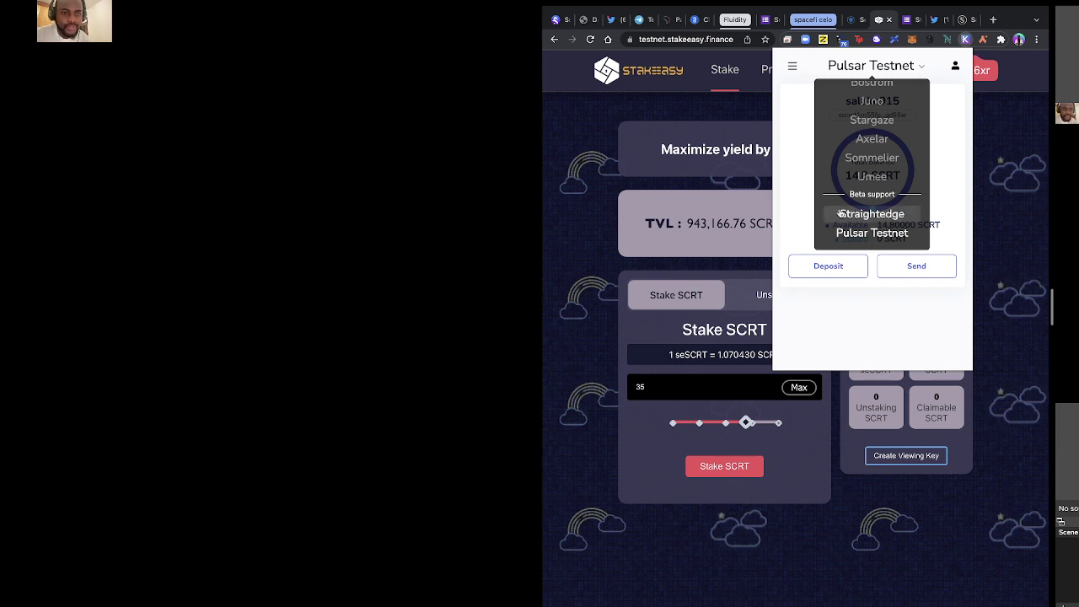
click(811, 200)
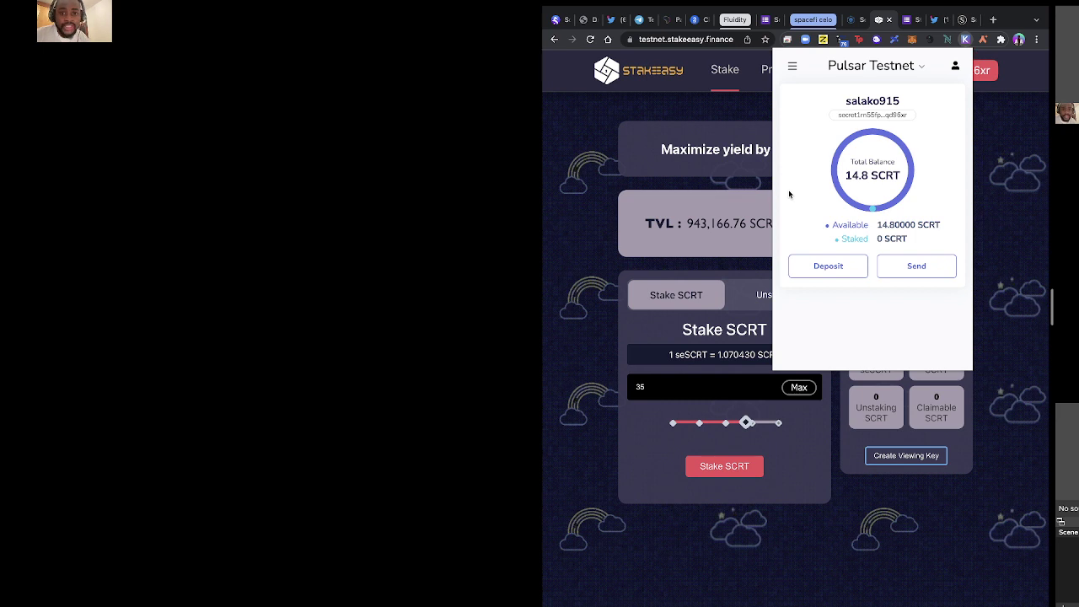
click(569, 162)
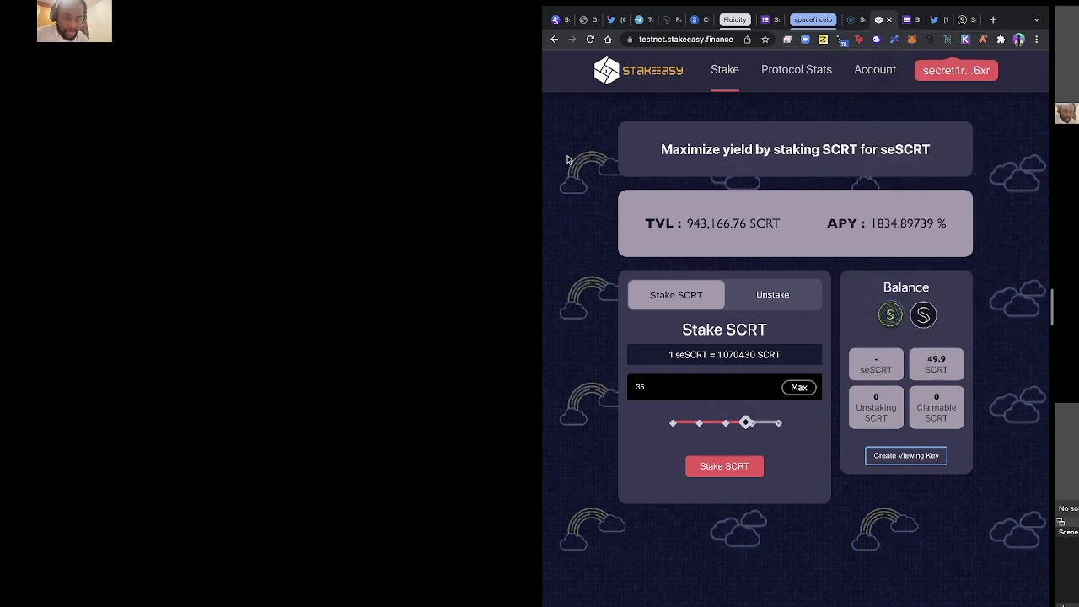
mouse_move(929, 4)
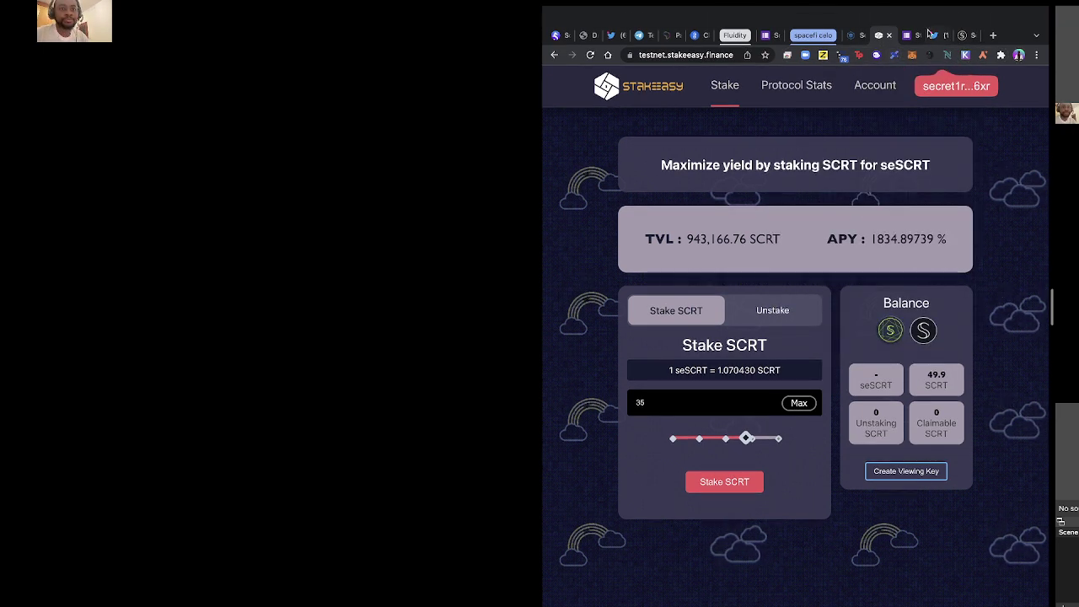
- Pass the pulsar-2 faucet's robot check and switch Keplr's network to Cosmos Hub
click(854, 25)
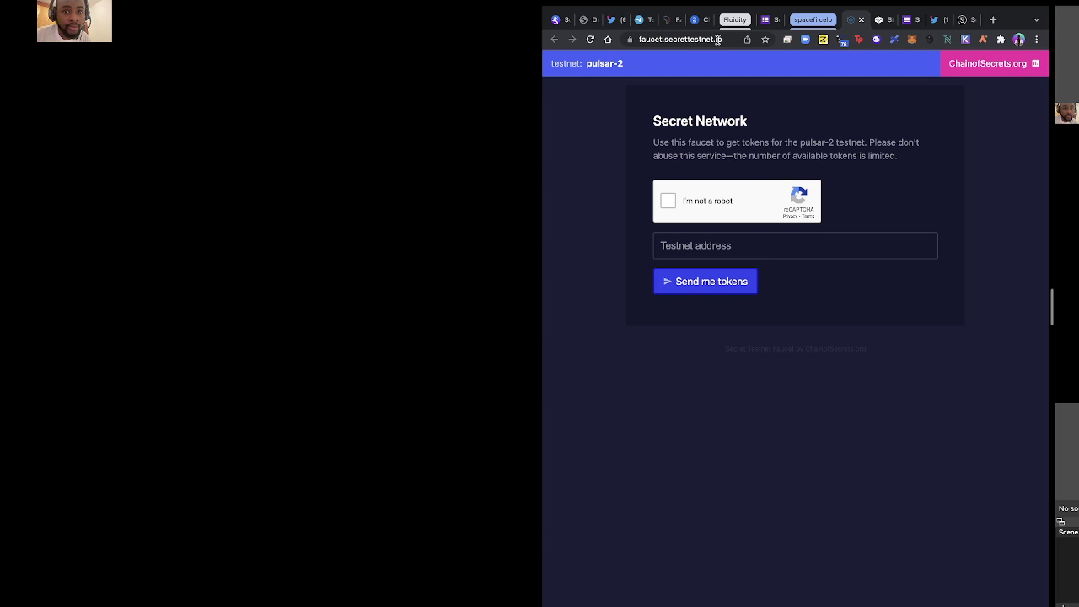
click(667, 203)
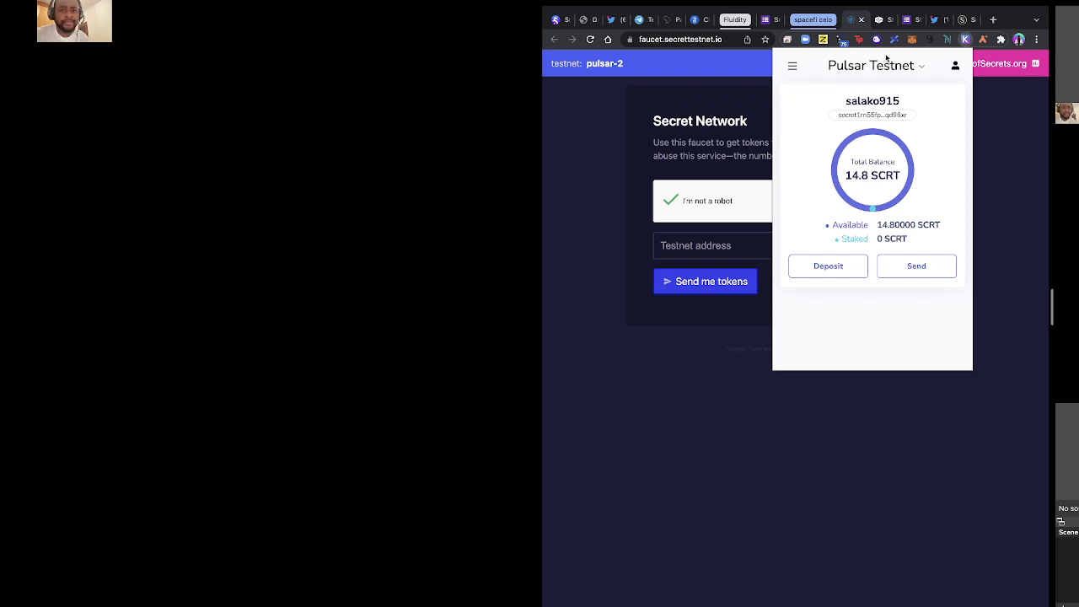
click(889, 69)
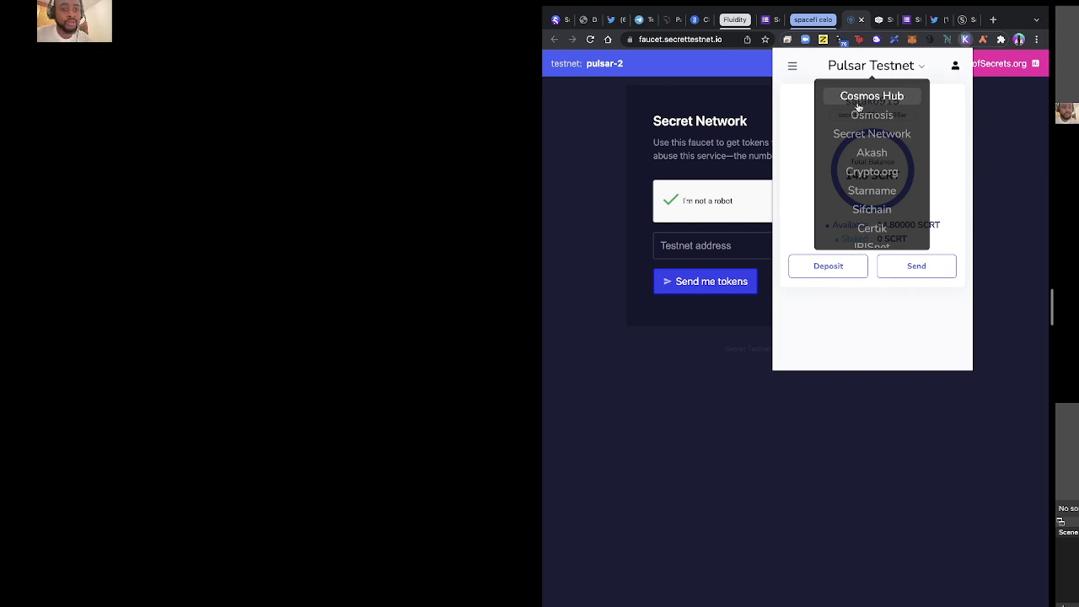
scroll(863, 182, down, 2)
scroll(863, 193, down, 2)
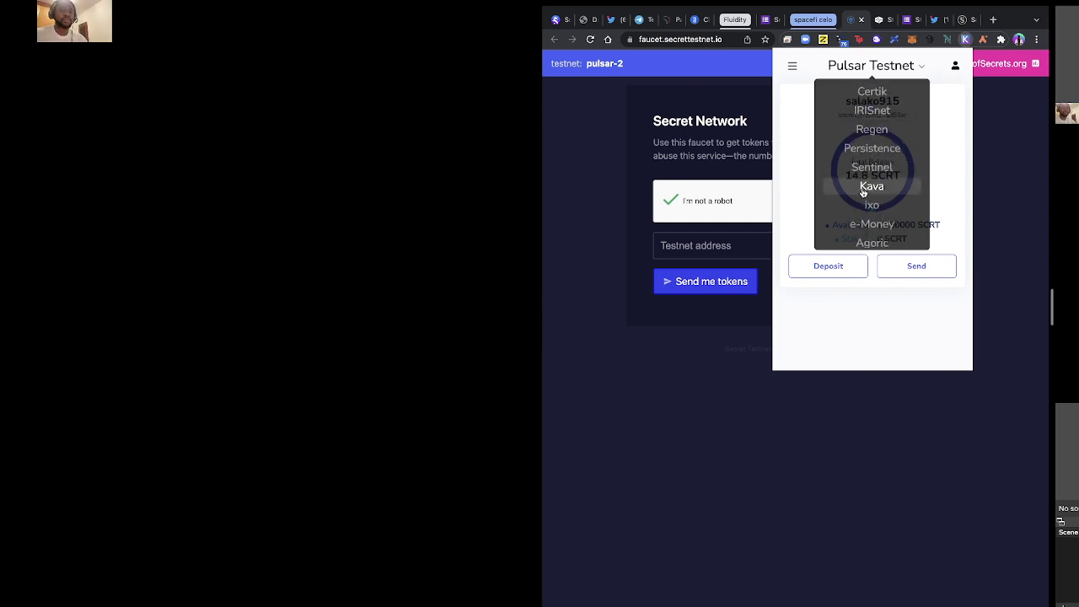
scroll(863, 194, down, 2)
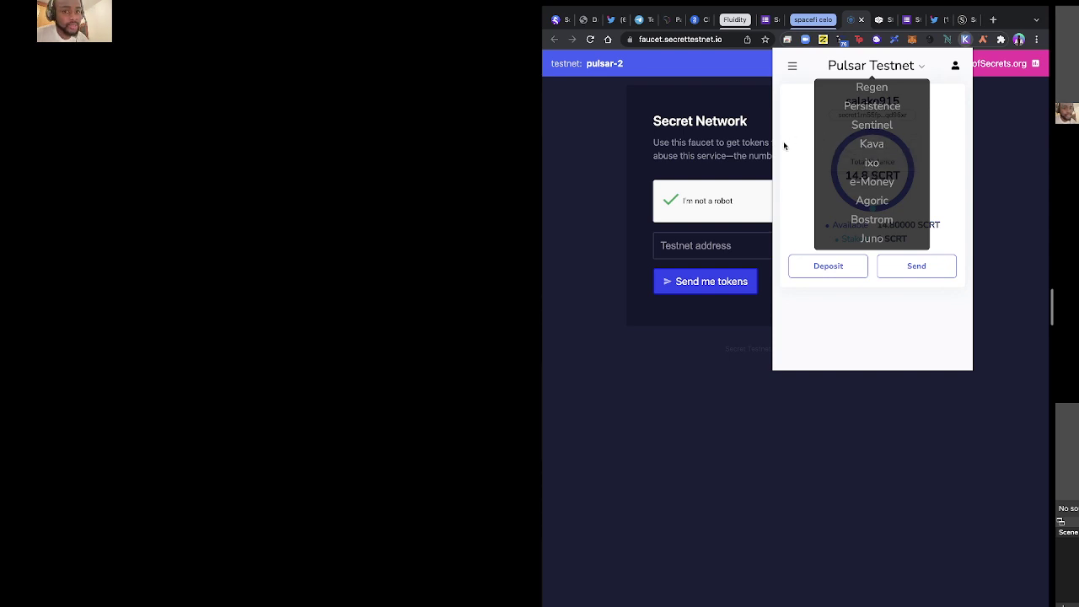
scroll(860, 131, up, 5)
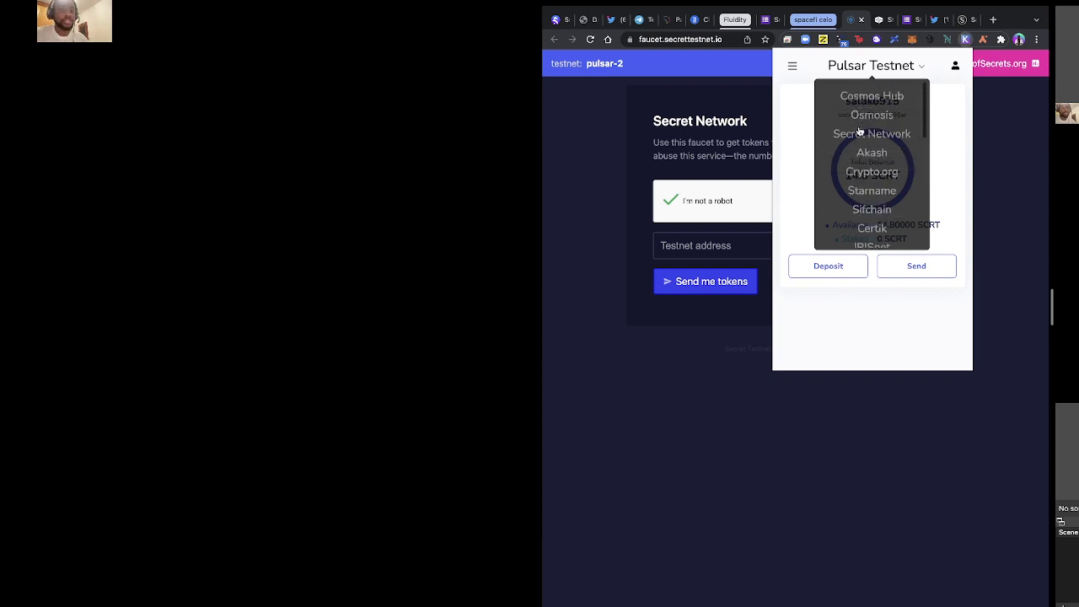
click(865, 97)
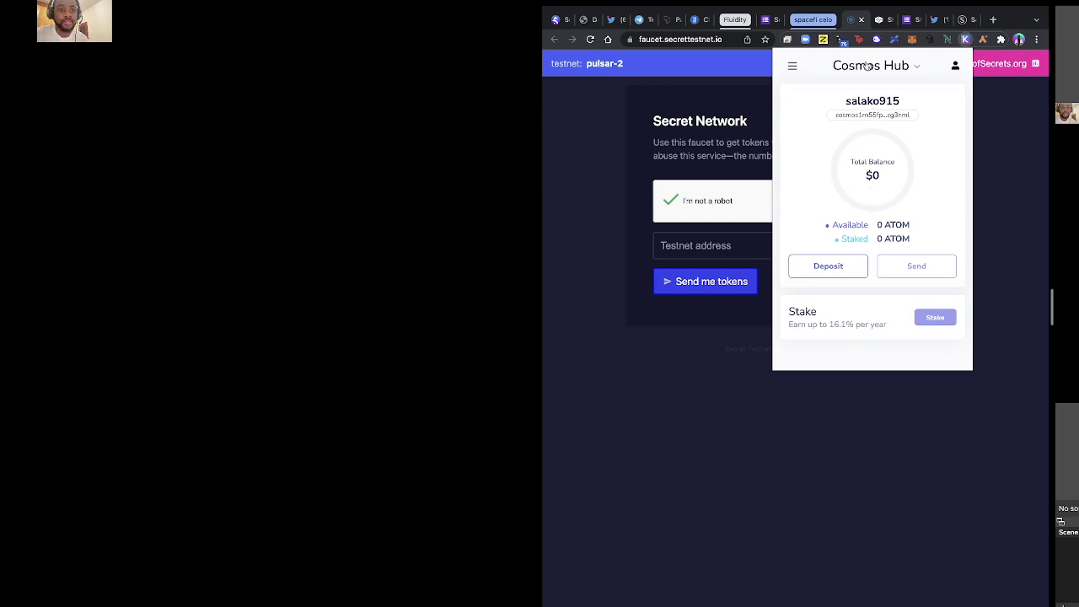
click(868, 66)
scroll(872, 151, down, 5)
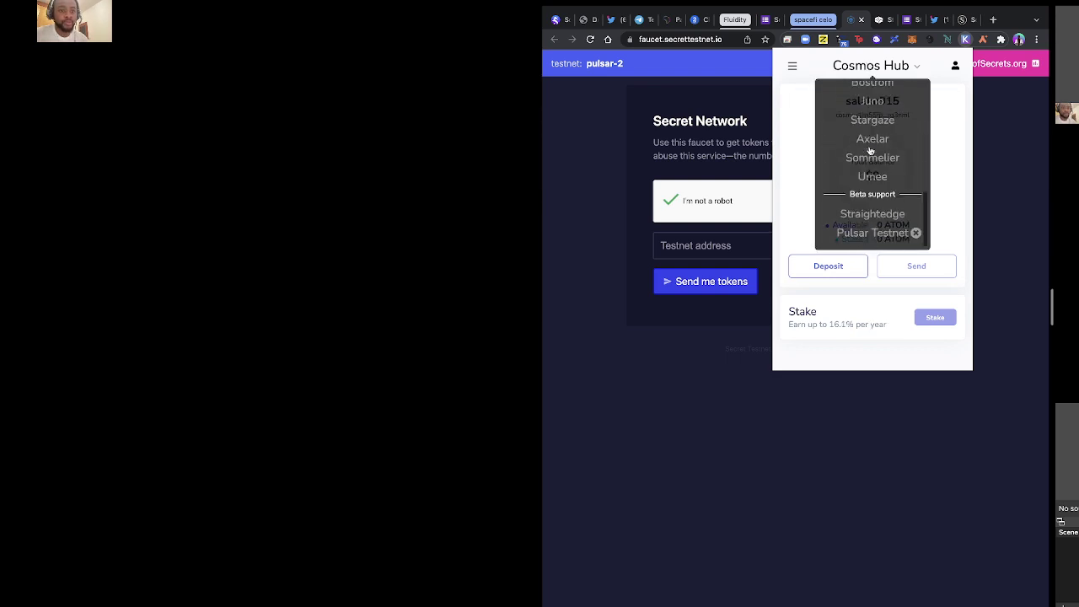
- Paste the Pulsar wallet address into the faucet, request tokens, and verify 114.8 SCRT
click(857, 235)
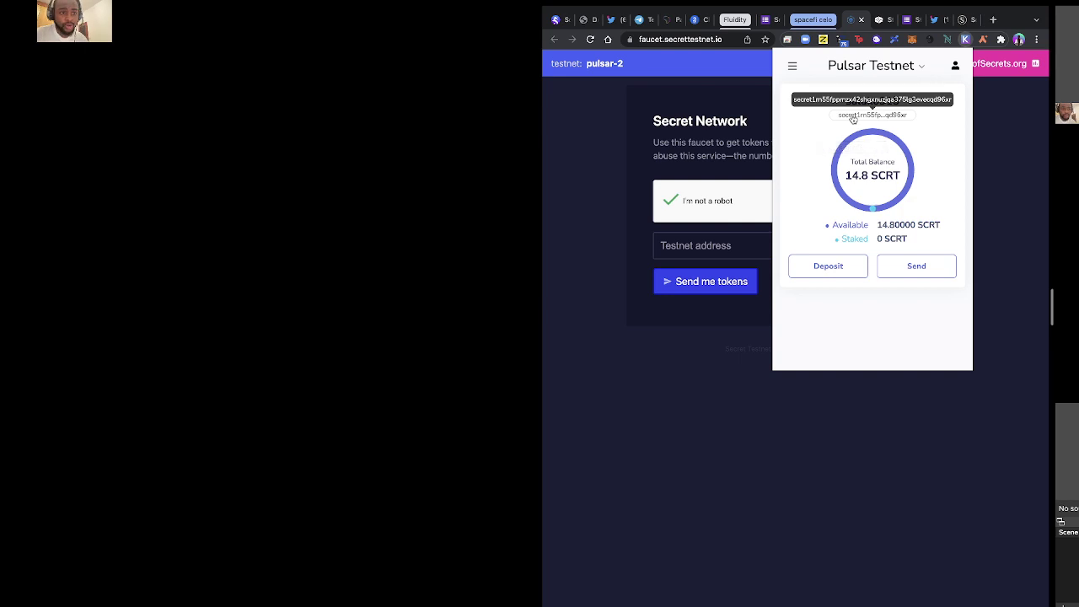
click(852, 115)
click(730, 247)
key(ctrl+v)
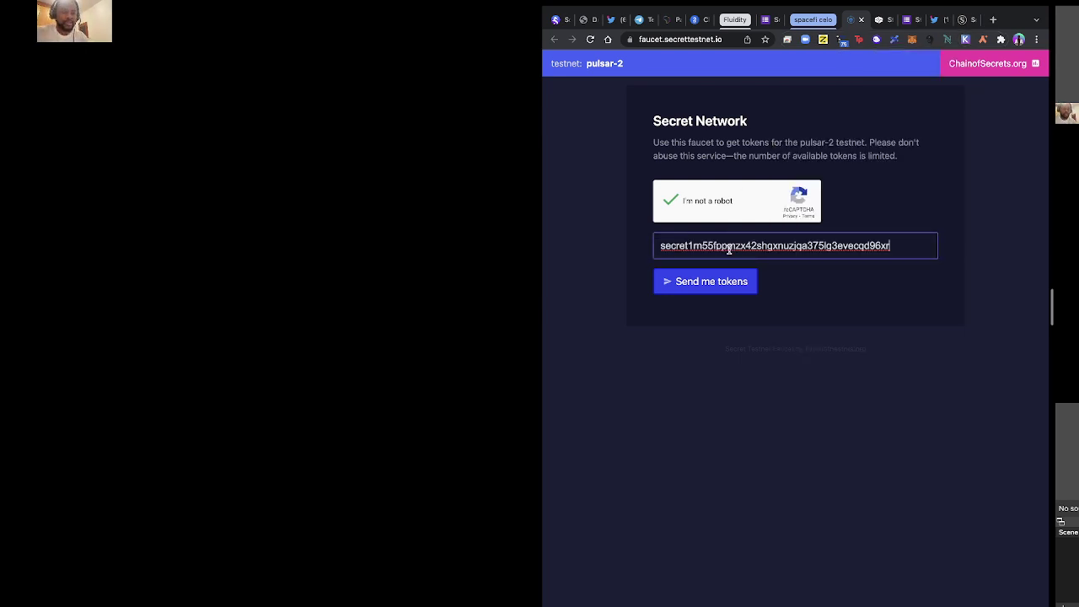
click(680, 282)
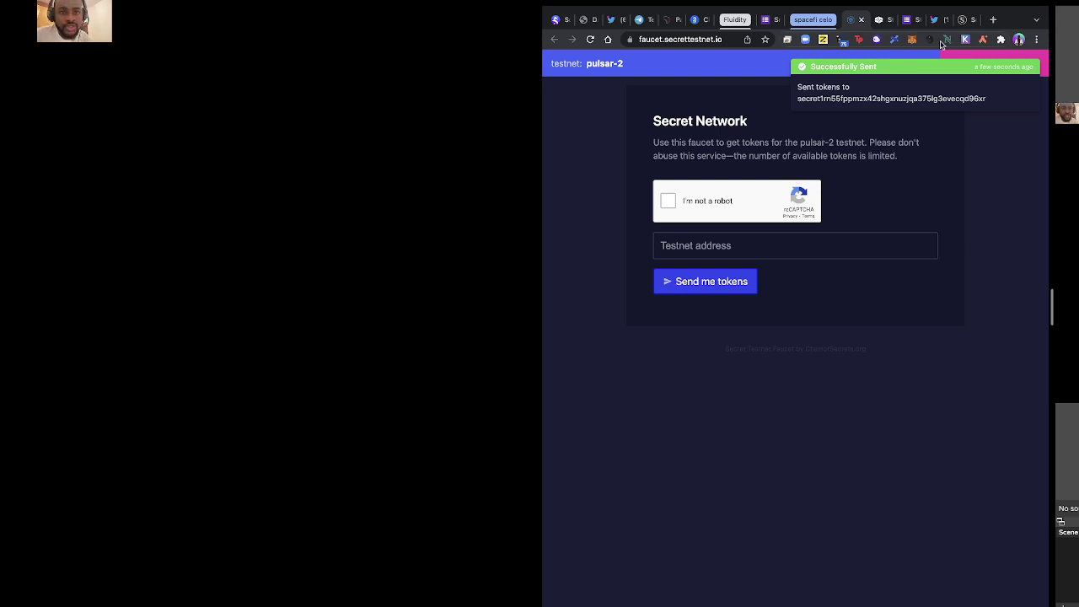
click(966, 39)
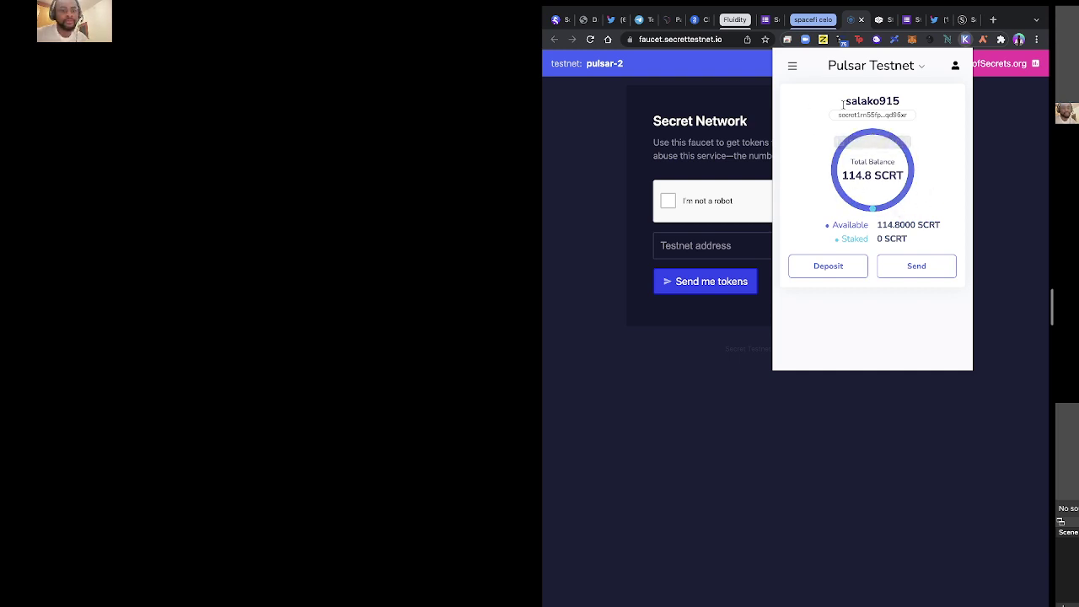
click(859, 261)
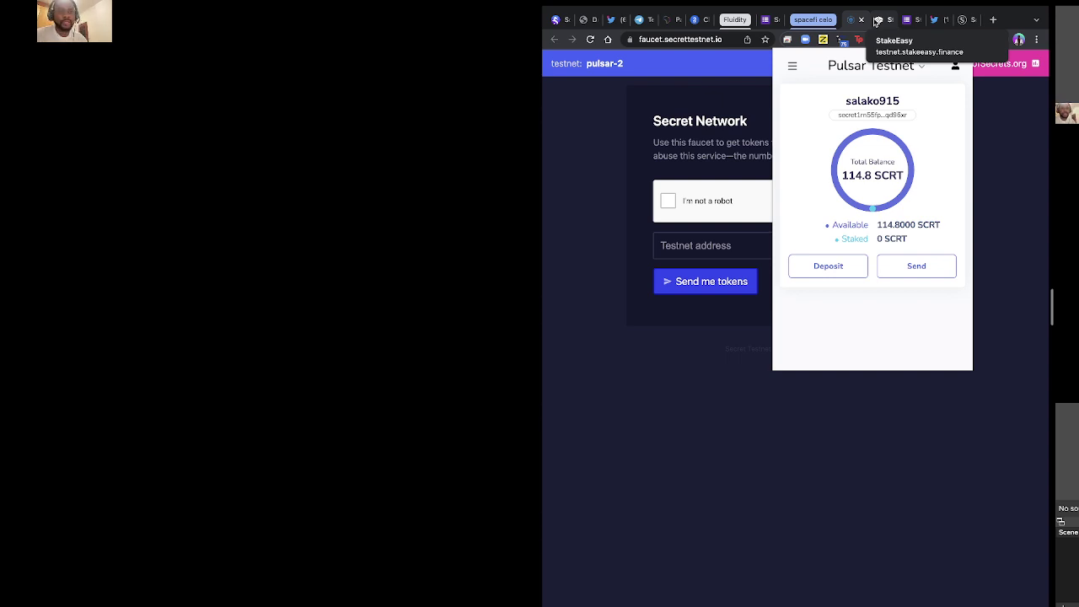
- Enter 75 as StakeEasy's stake amount in place of 35 and submit it
click(875, 22)
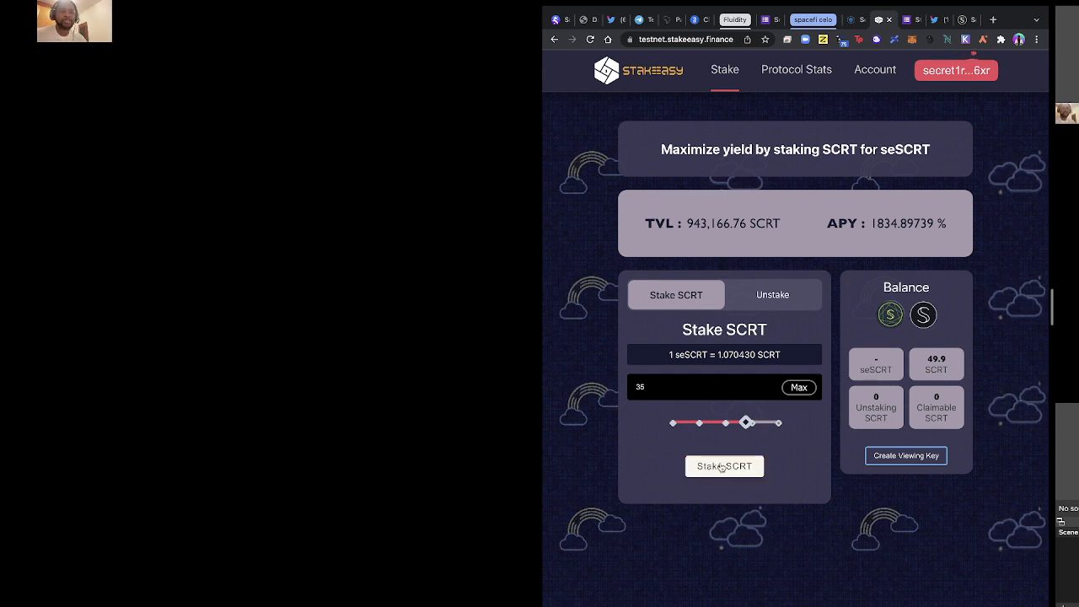
click(662, 388)
key(BackSpace)
key(BackSpace)
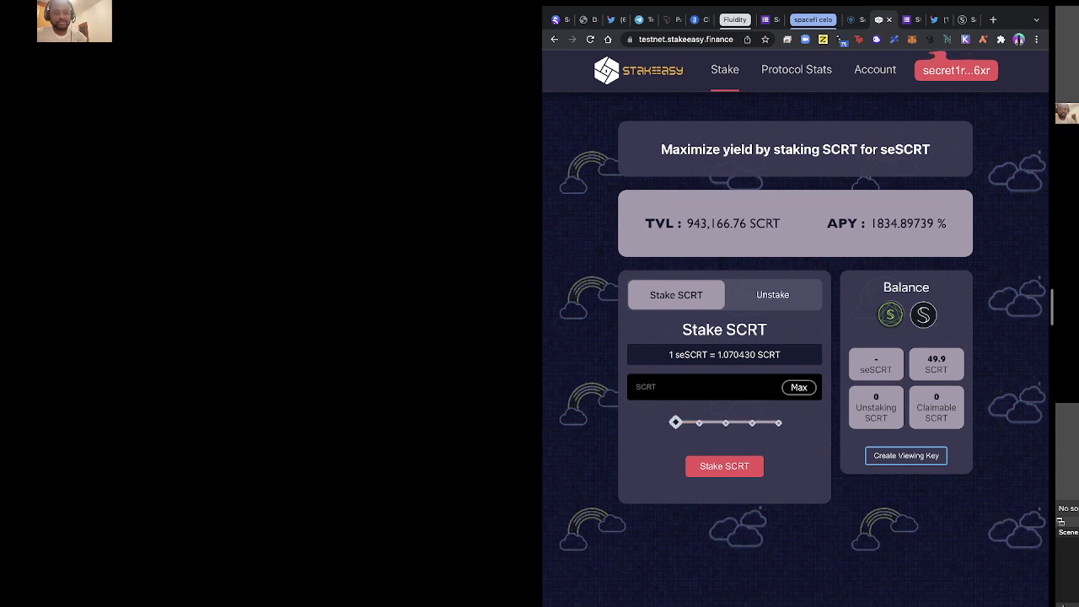
text(75)
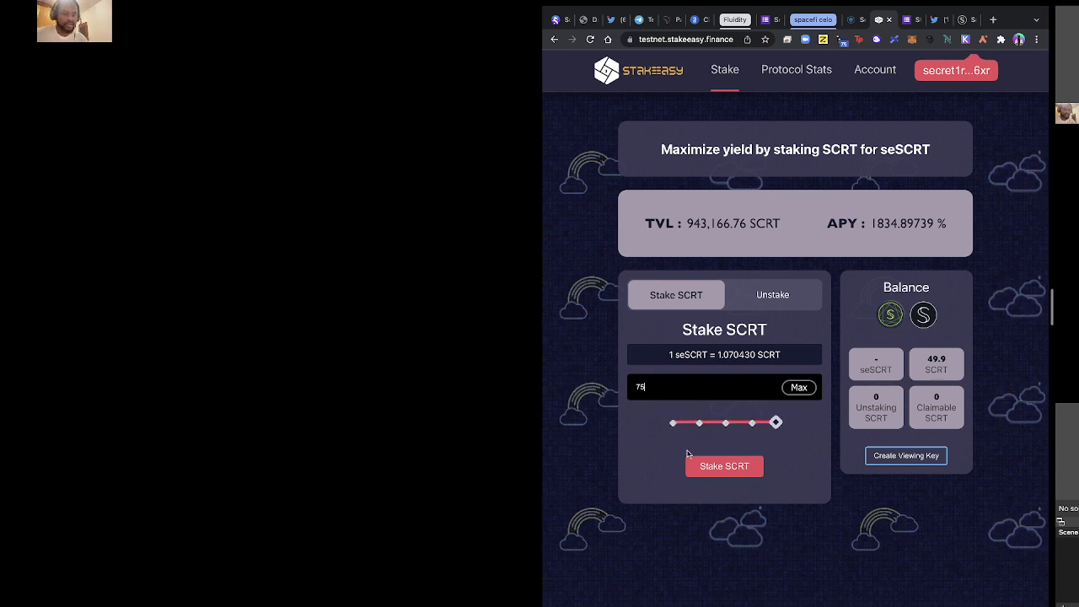
click(713, 472)
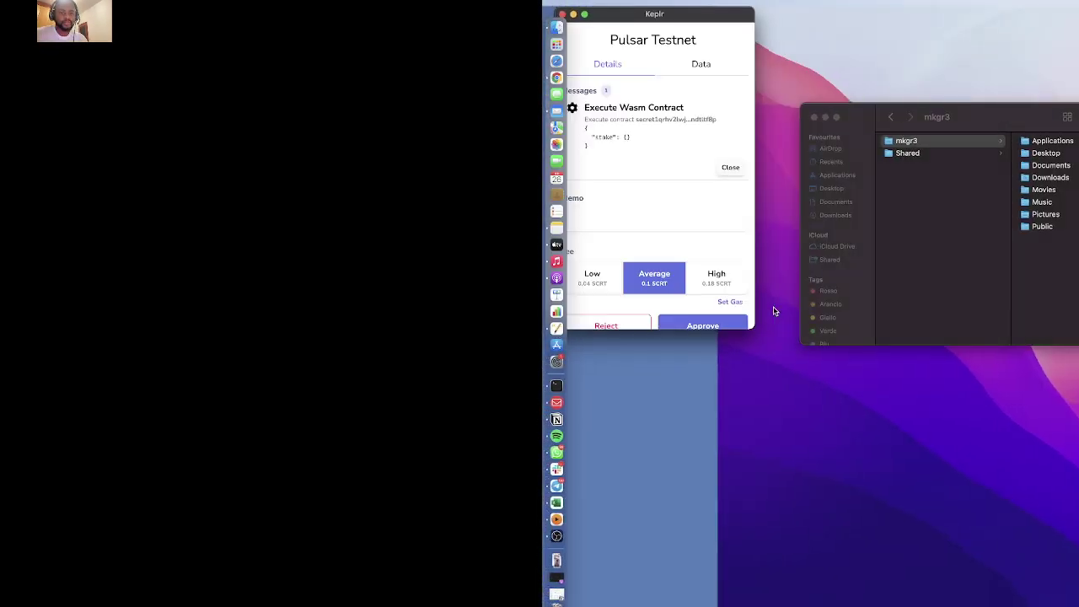
- Approve the Keplr stake transaction and return to StakeEasy's 75 SCRT success message
click(713, 324)
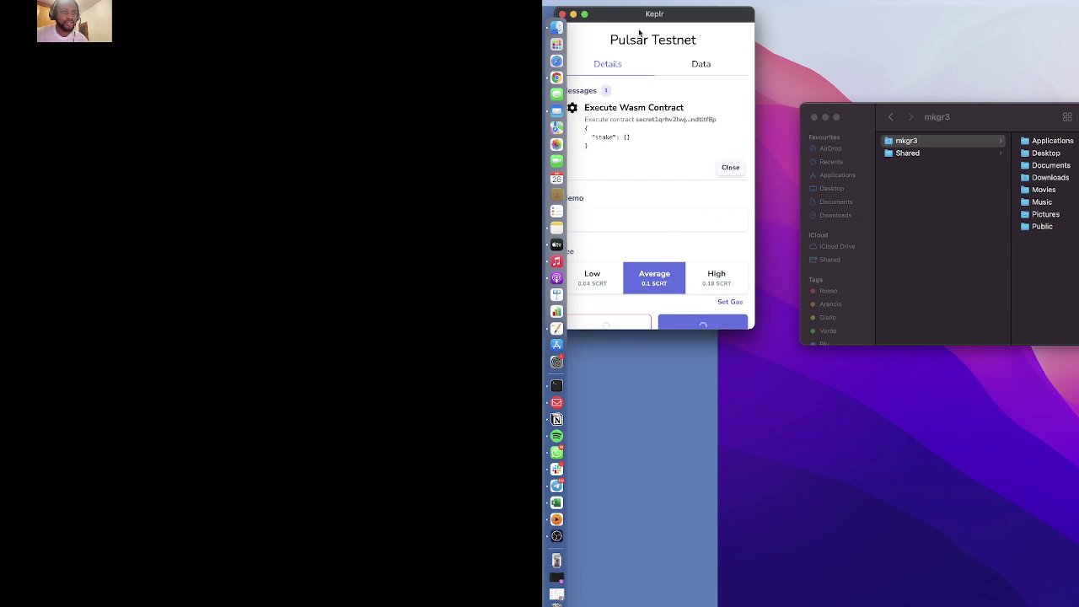
drag(621, 19, 1078, 103)
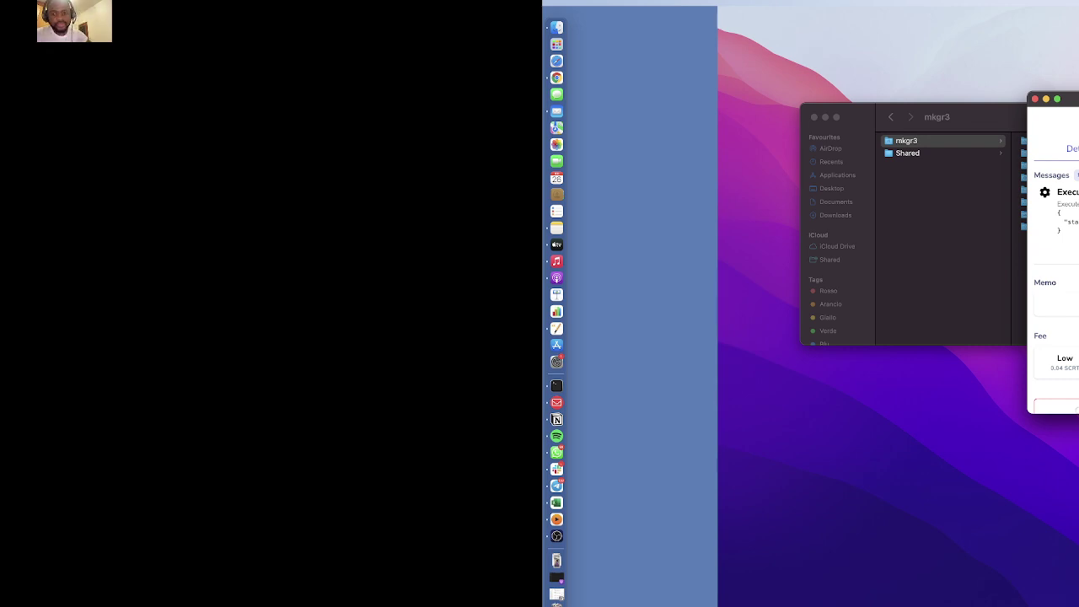
key(ctrl+Up)
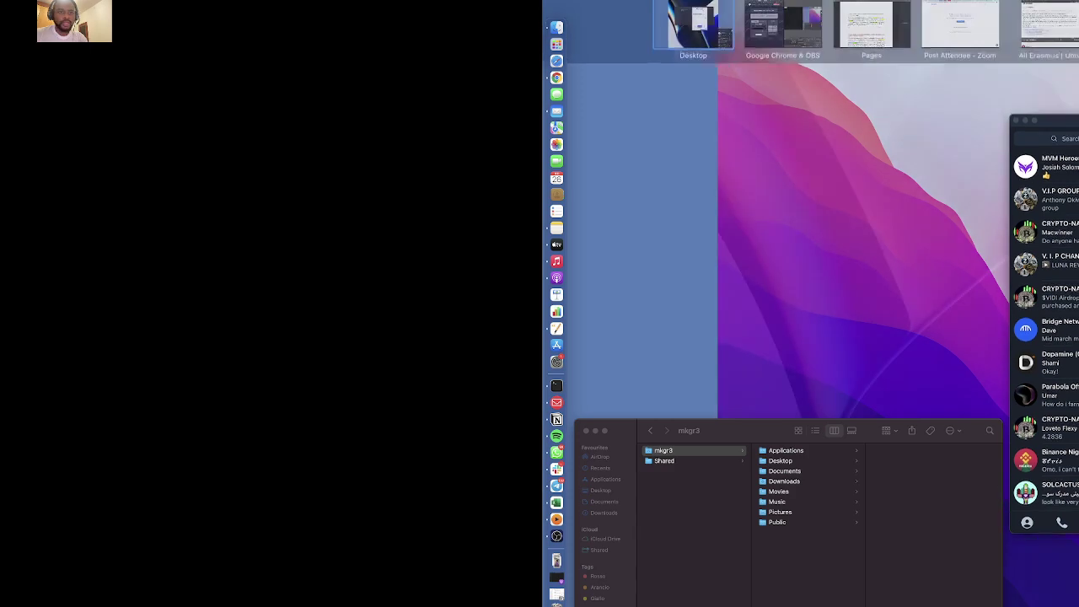
click(828, 37)
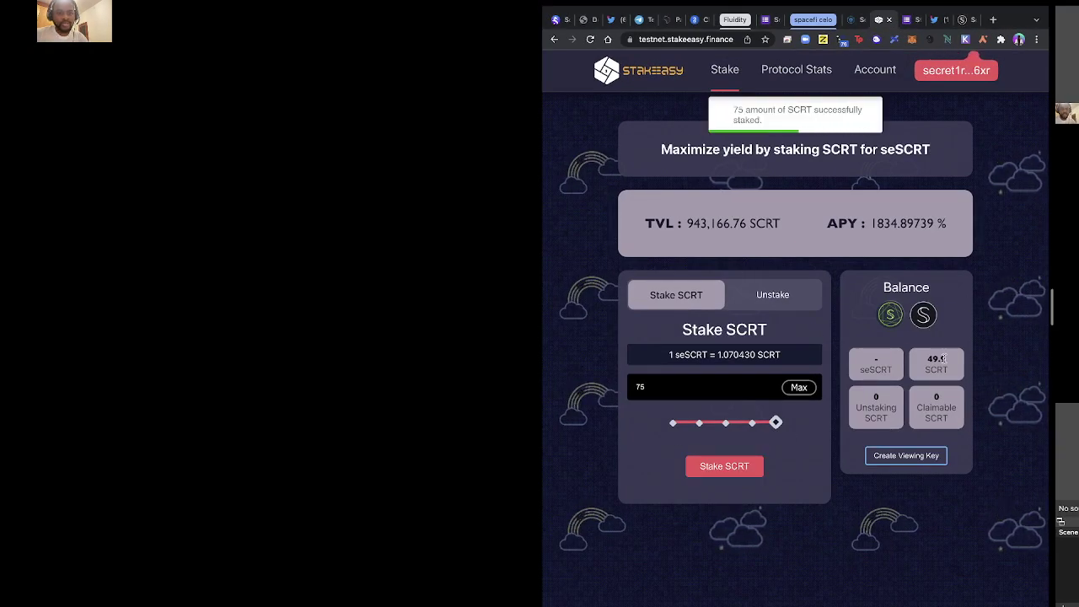
- Refresh StakeEasy, verify the 39.7 SCRT Keplr balance, and load the Account overview
click(590, 40)
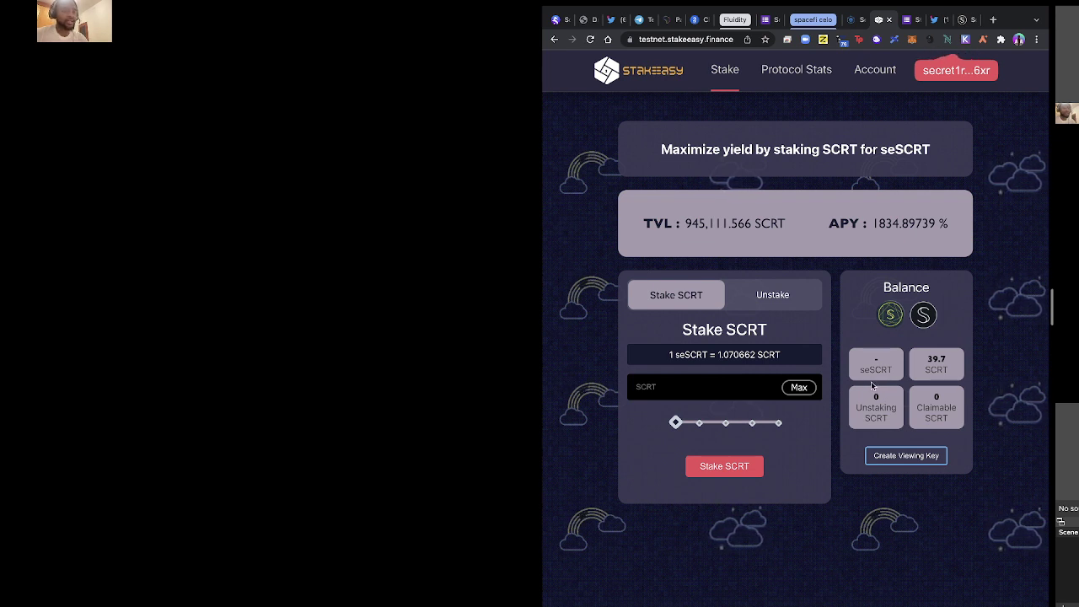
click(774, 306)
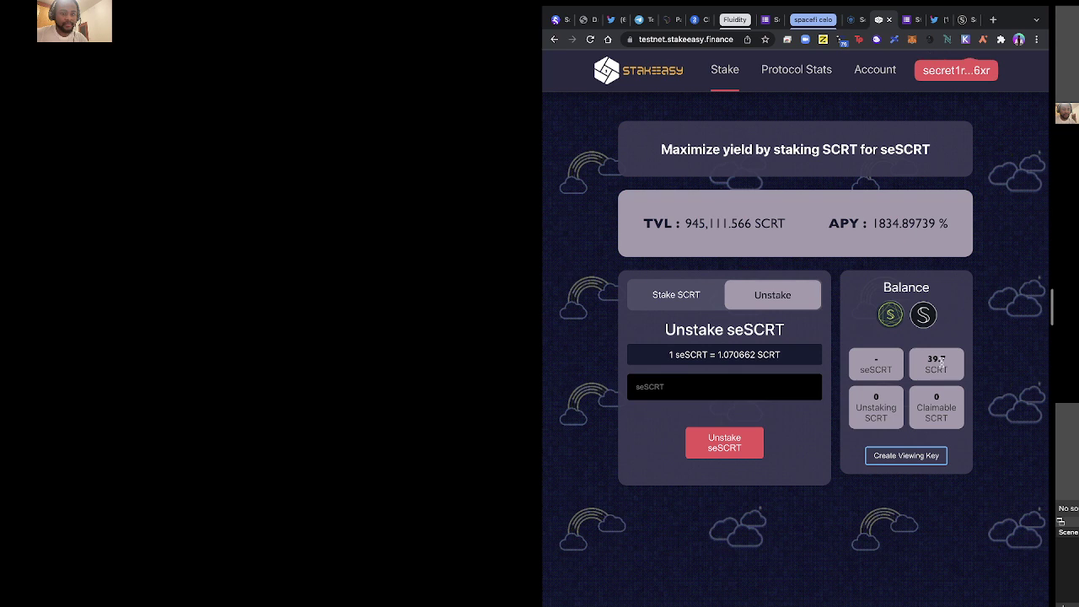
click(680, 297)
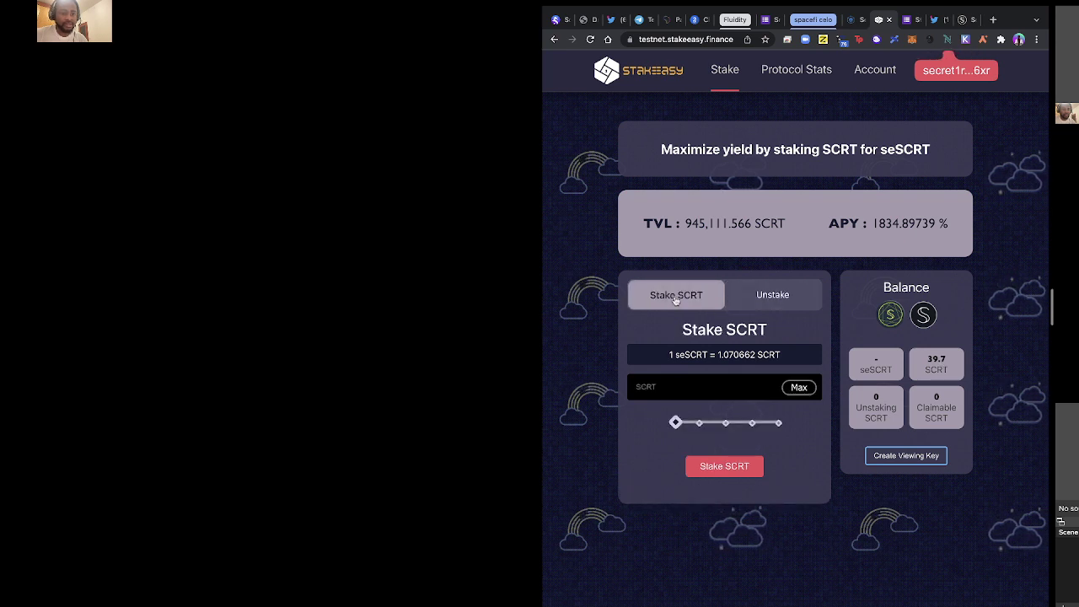
click(967, 41)
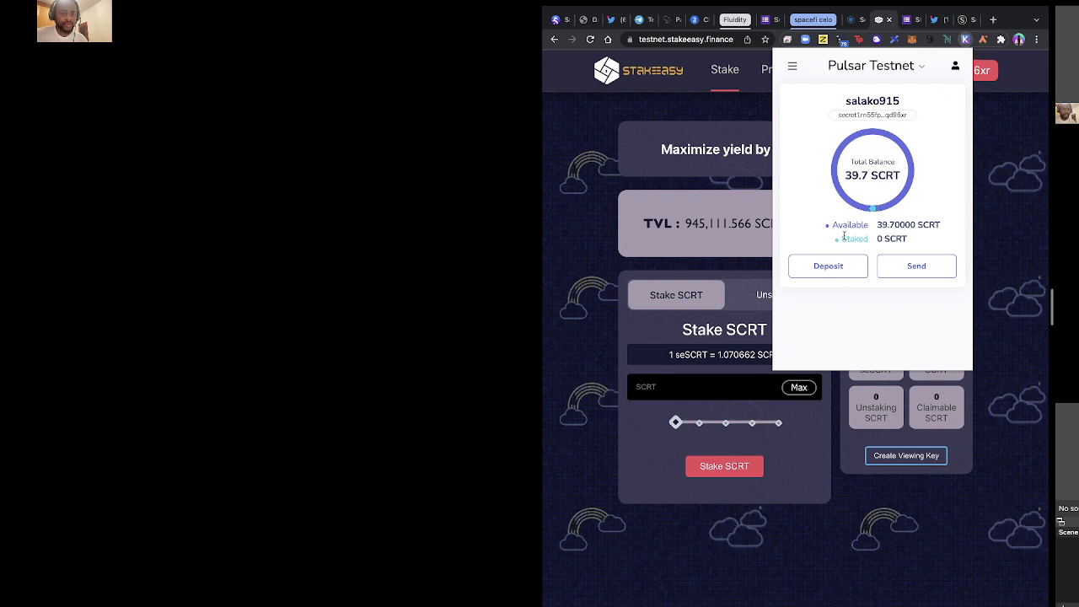
click(683, 183)
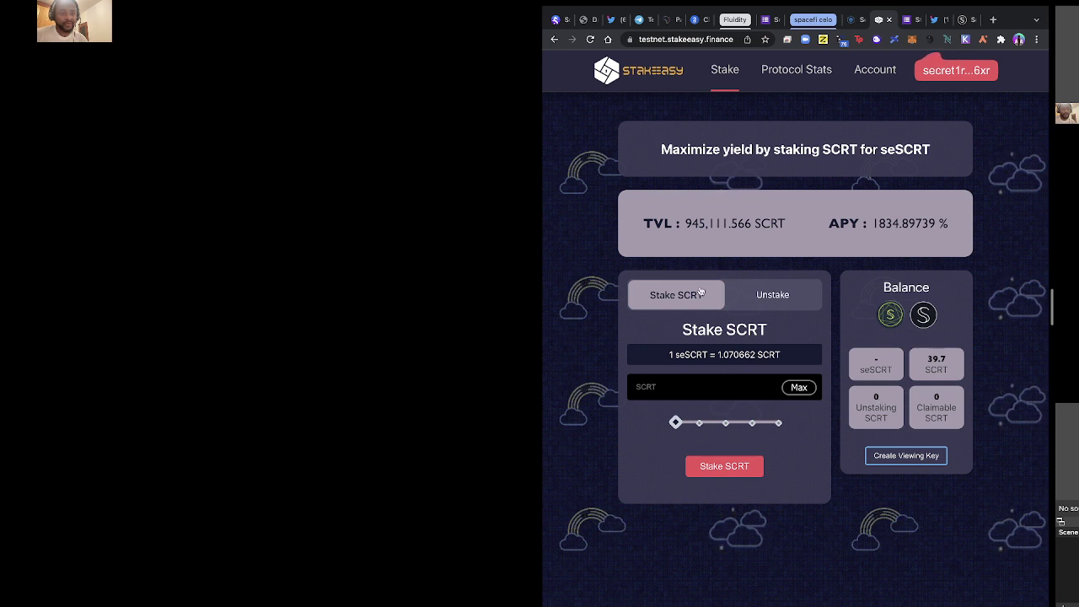
click(760, 295)
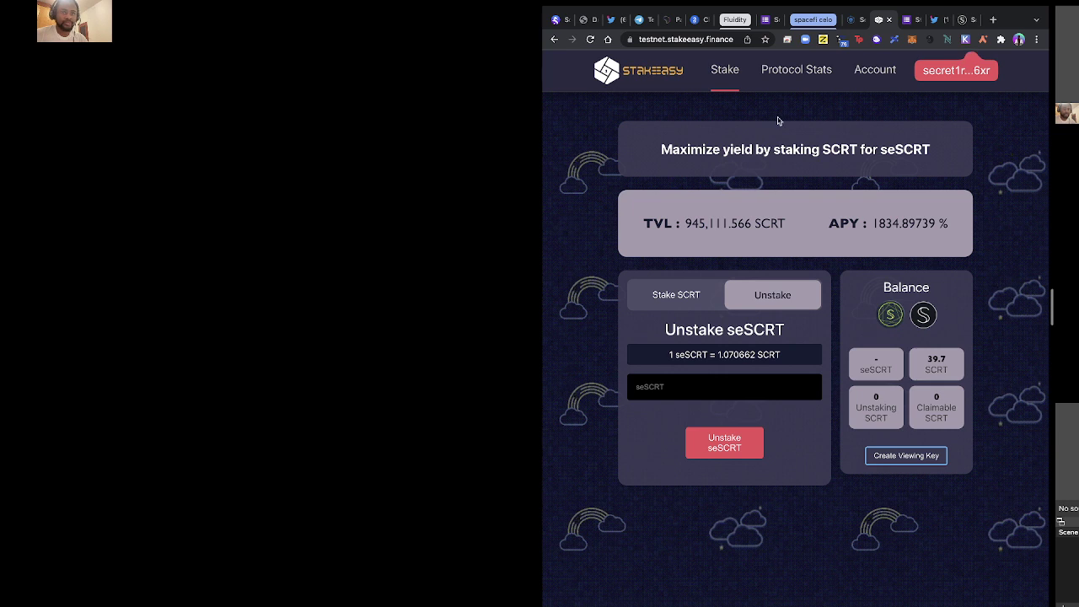
click(872, 71)
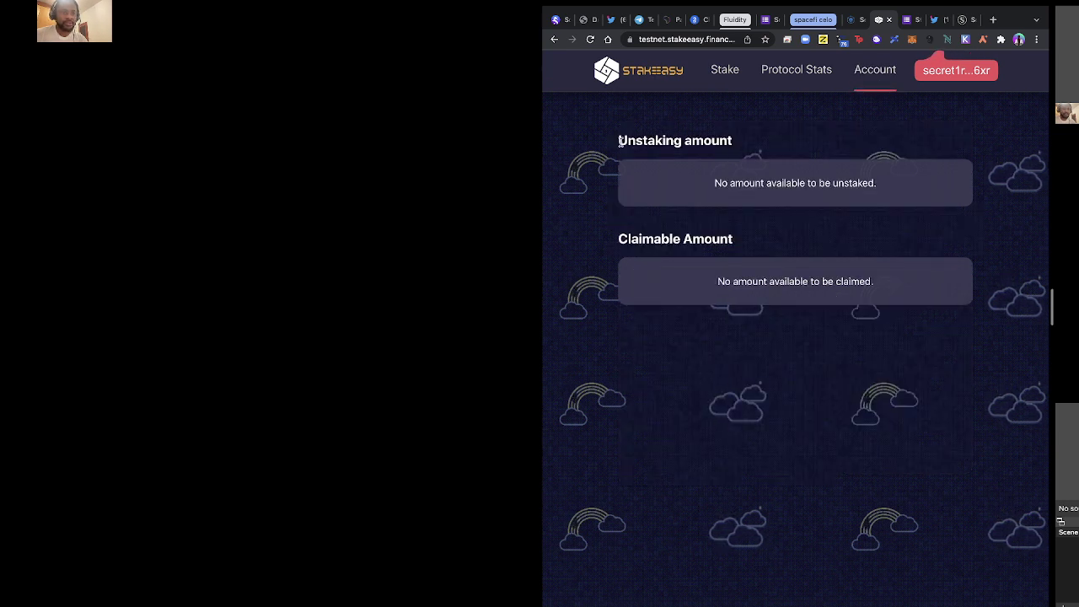
click(590, 40)
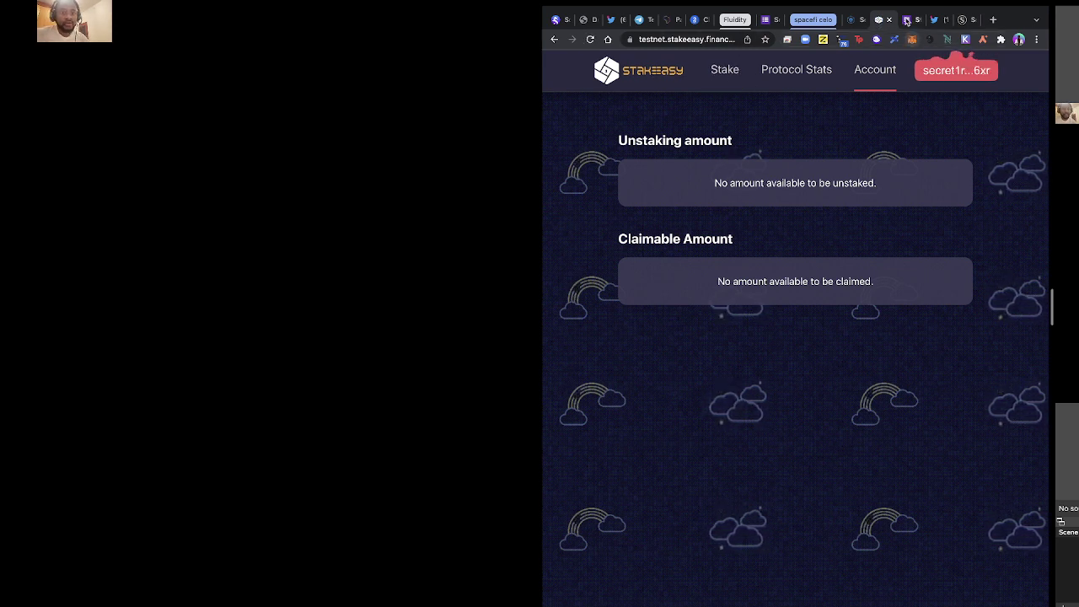
- Show the StakeEasy feedback form and set Keplr's chain to Secret Network mainnet
click(906, 19)
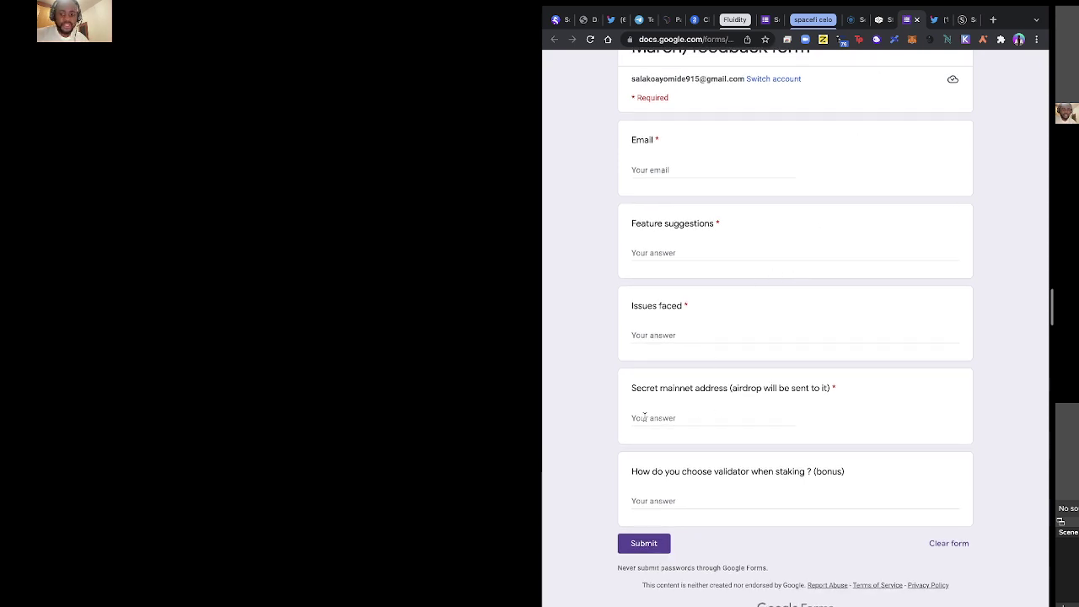
click(965, 39)
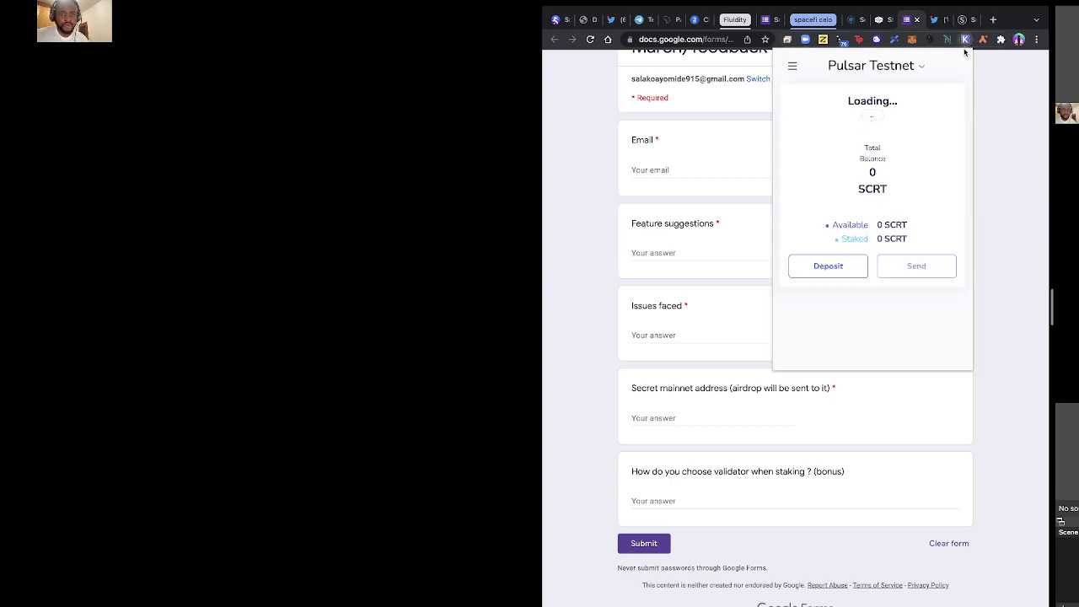
click(874, 66)
click(874, 134)
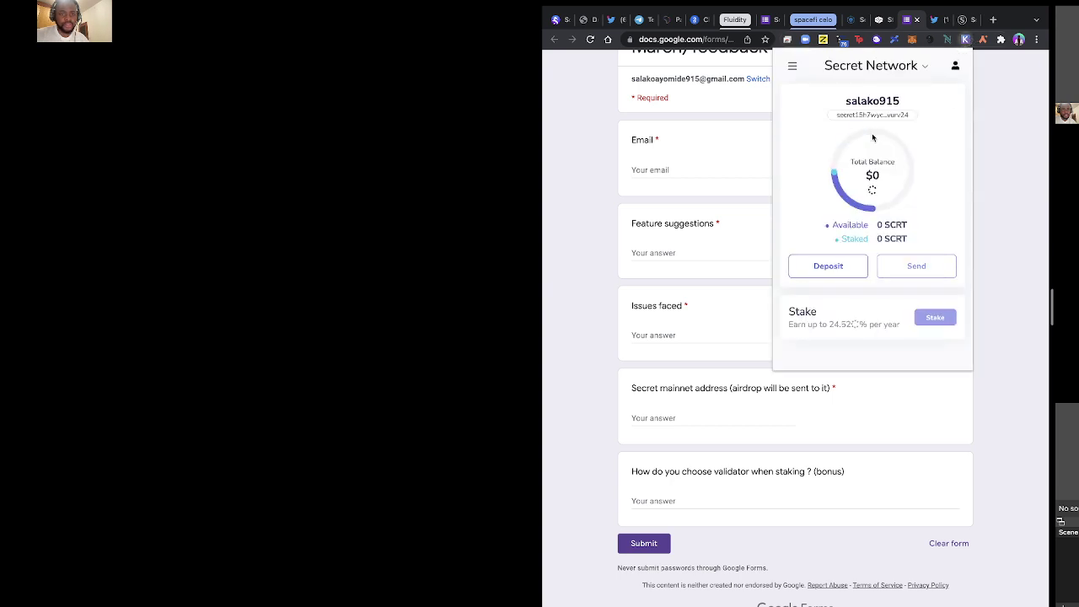